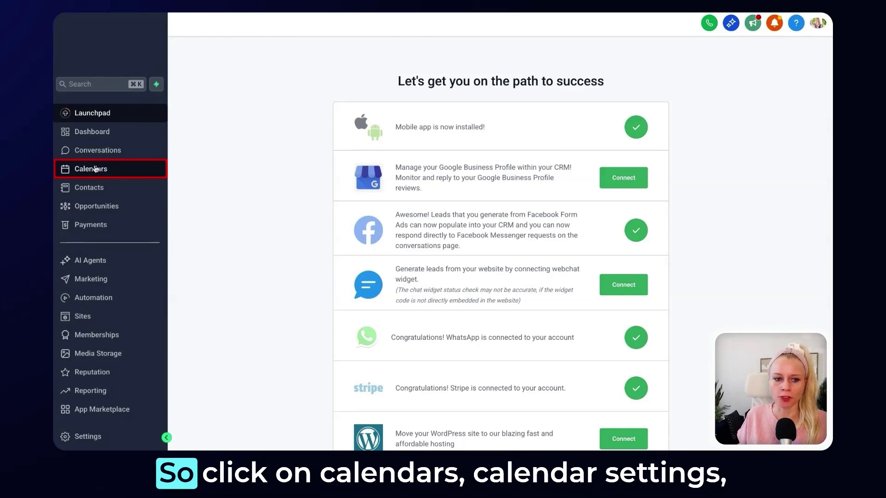
Open the calendar settings and review the calendar types offered for a new calendar, closing the chooser without creating one
click(95, 168)
click(406, 43)
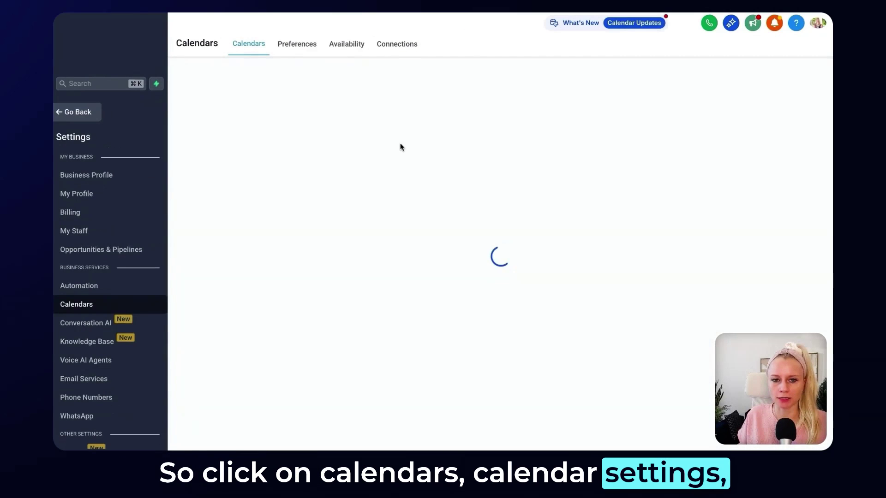
click(779, 125)
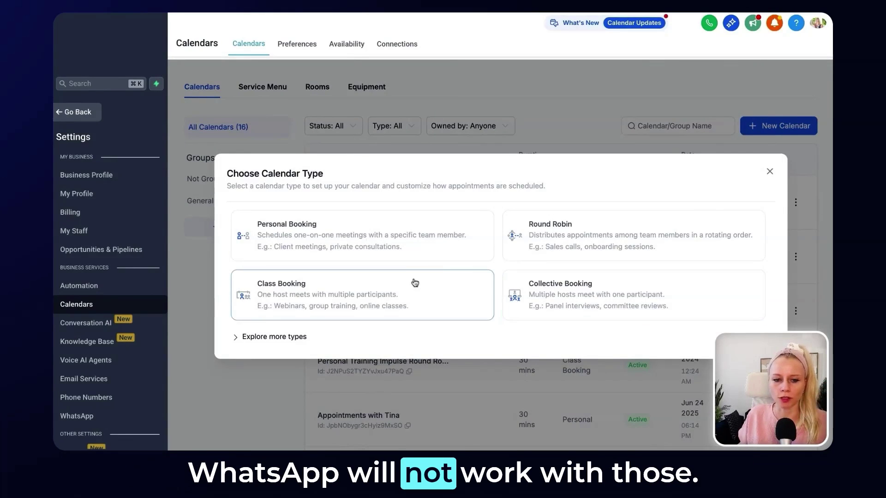
click(770, 171)
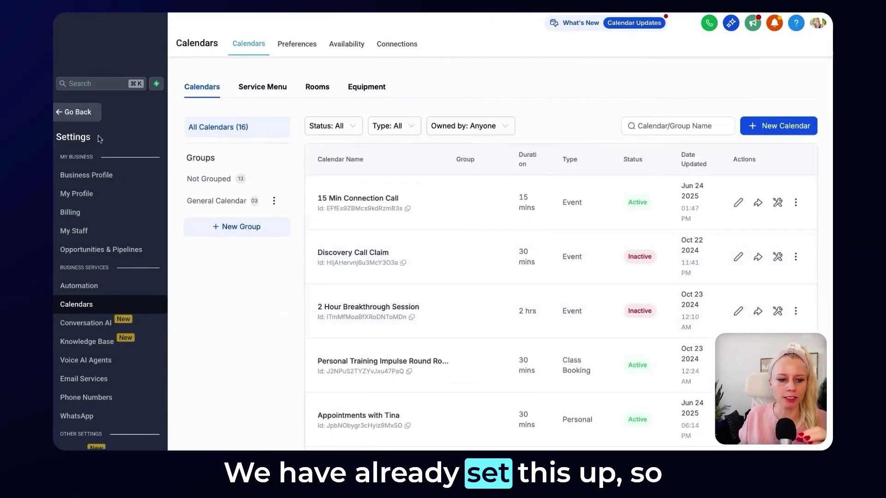
Create a WhatsApp appointment booking flow, name it as an appointment with the host, and assign the host's appointments calendar
click(113, 414)
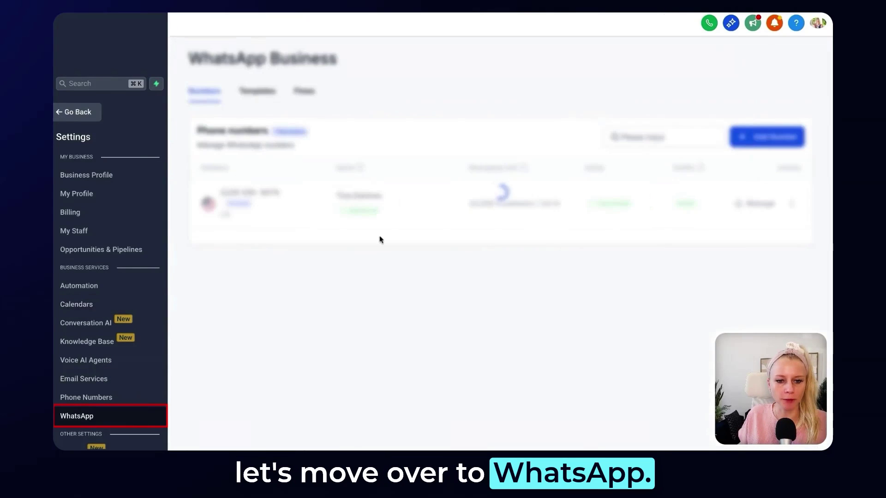
click(305, 206)
click(511, 368)
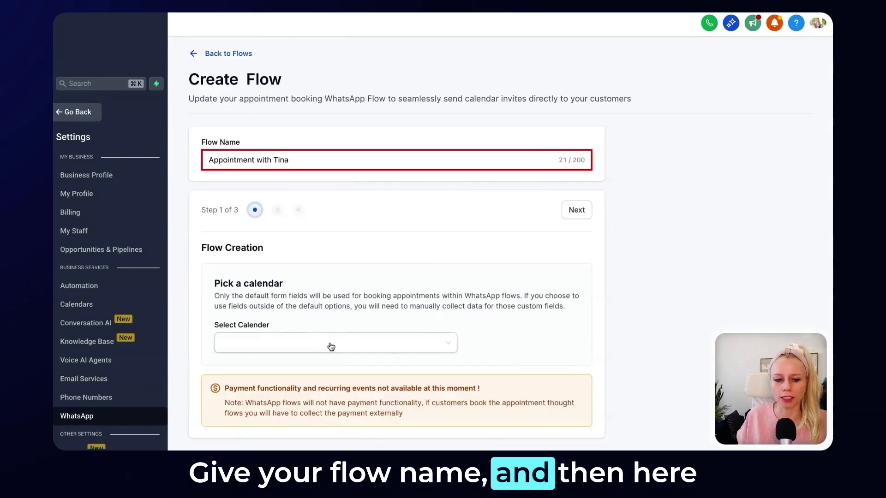
click(387, 346)
click(258, 283)
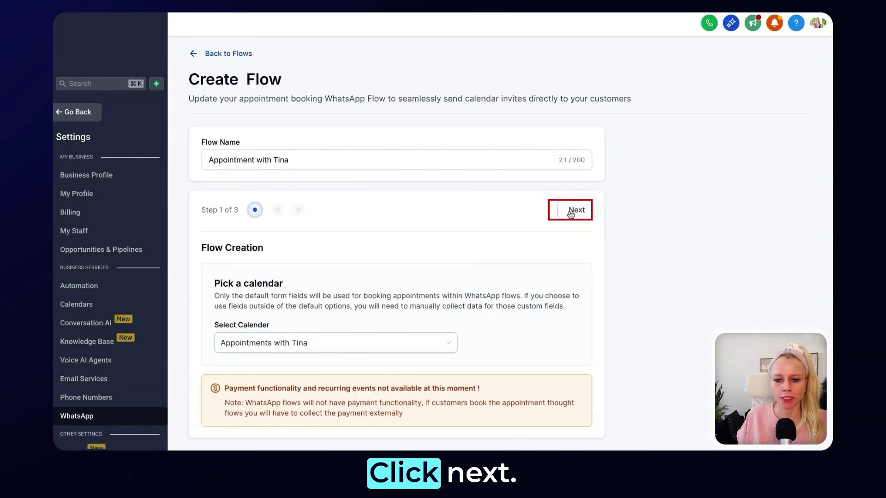
Advance the flow setup to the message template, reviewing and keeping the pre-filled booking form fields
click(572, 211)
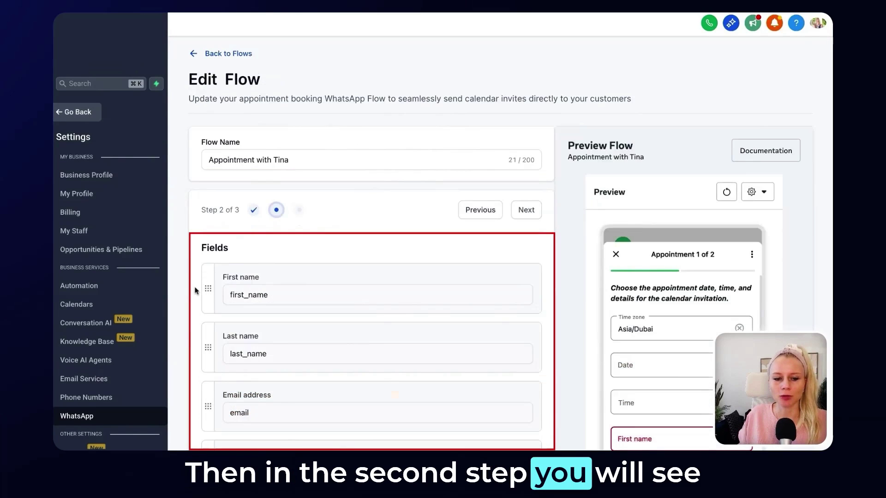
scroll(196, 295, down, 3)
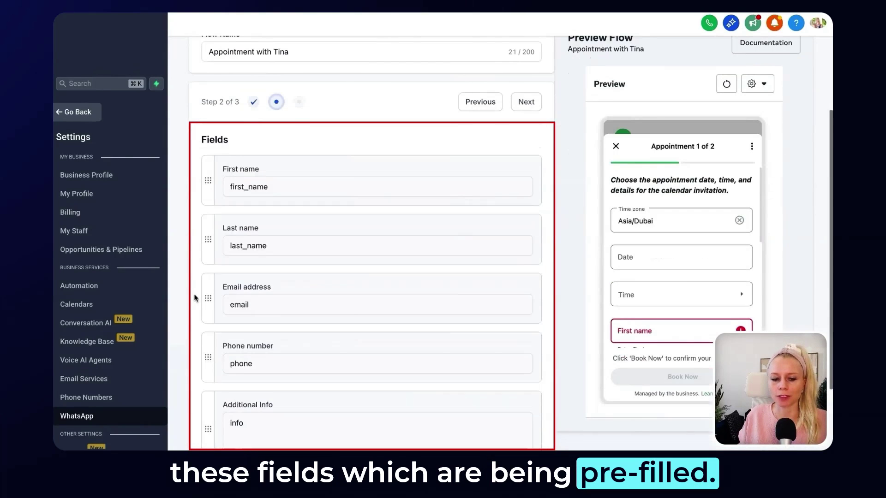
scroll(199, 297, down, 2)
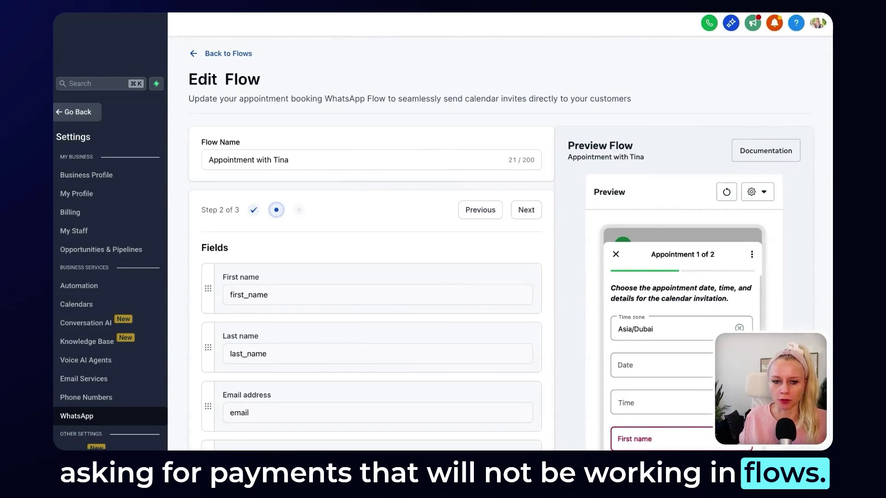
click(526, 210)
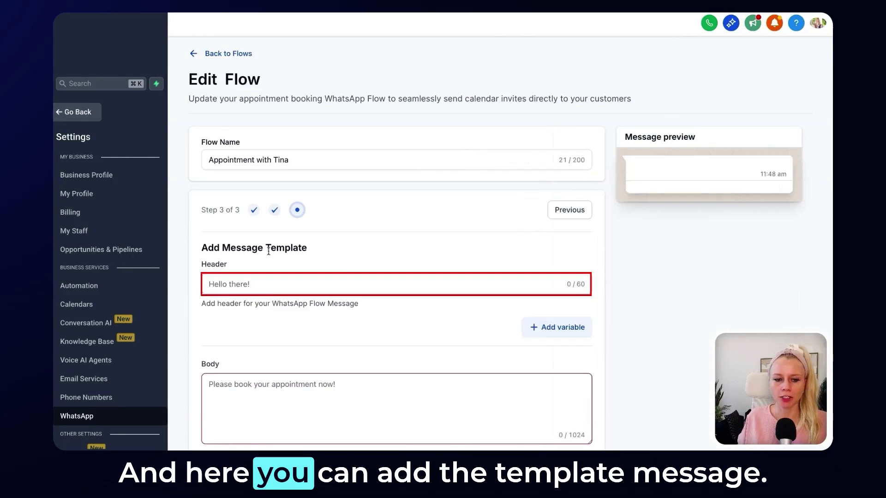
Enter an appointment invitation with the host's name as header and "Let's book in a quick 15 minute call to see if or how I can help!" as body
scroll(430, 244, down, 3)
click(283, 206)
text(Book an appointment with Tina)
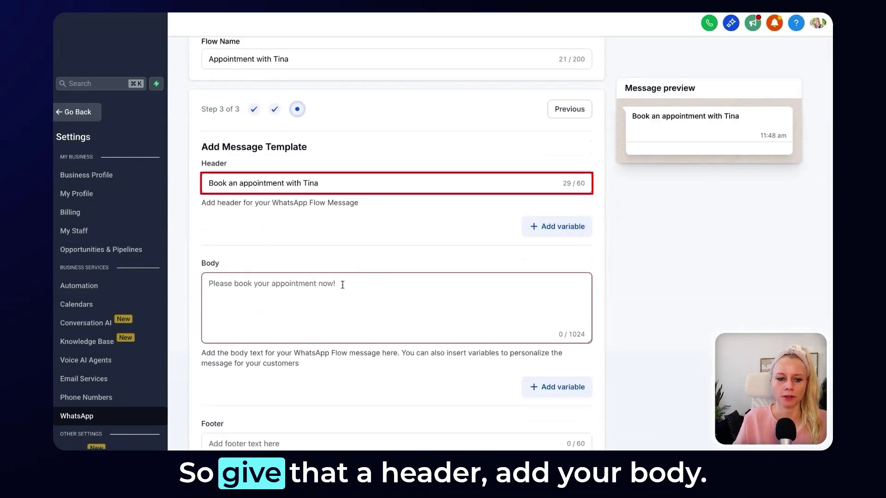
click(324, 307)
text(Let's book in a quick 15 minute call to see if or how I can help!)
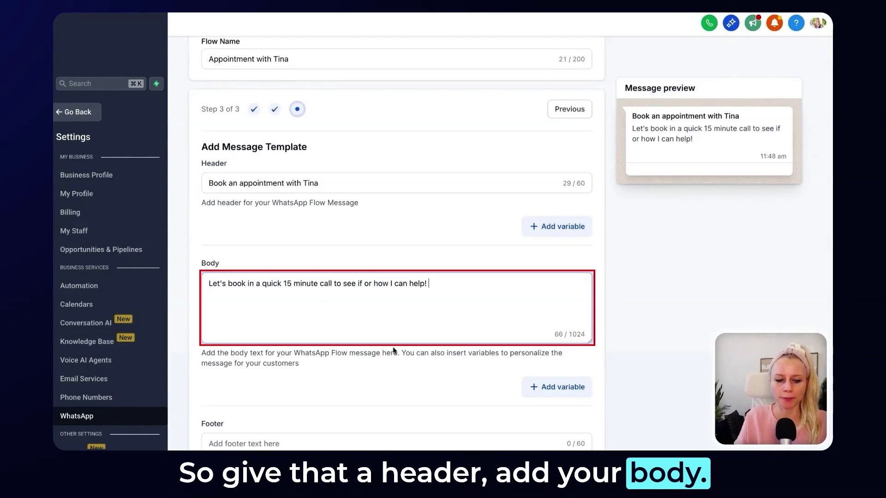
Start the message body with "Hello {{contact.first_name}}," and separate this greeting from the body text with a blank line
scroll(393, 351, down, 1)
click(551, 380)
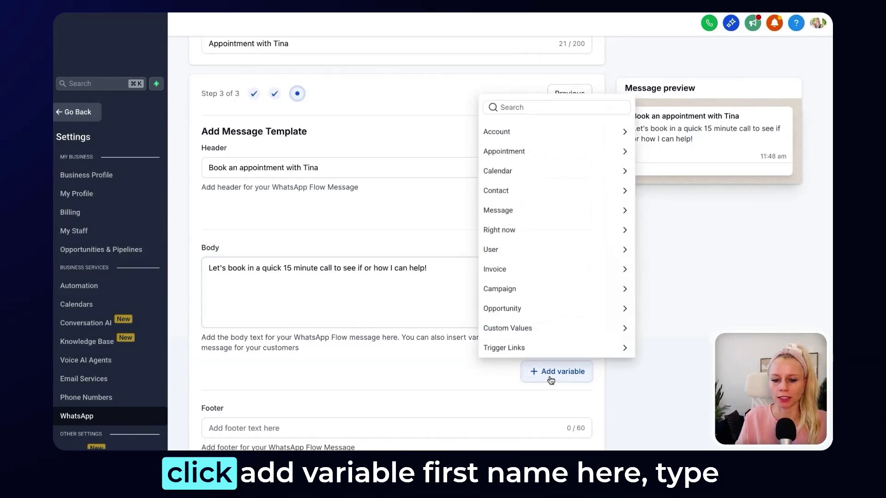
click(556, 190)
click(508, 171)
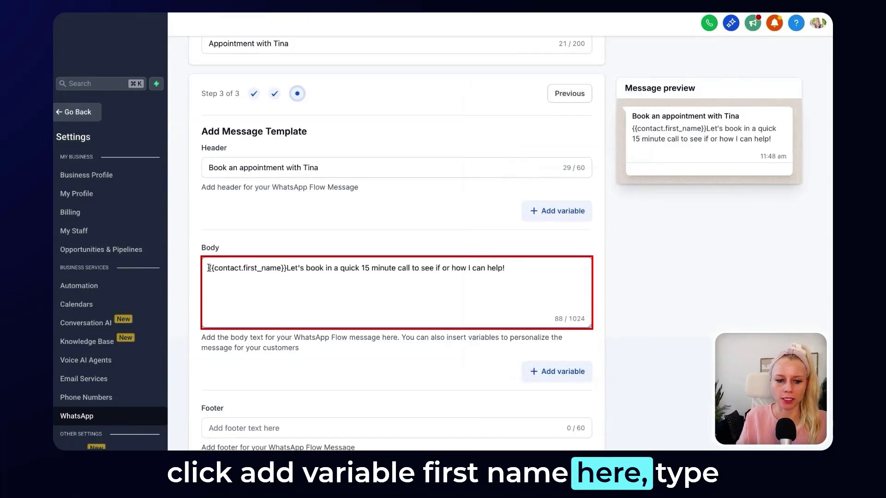
text(Hello)
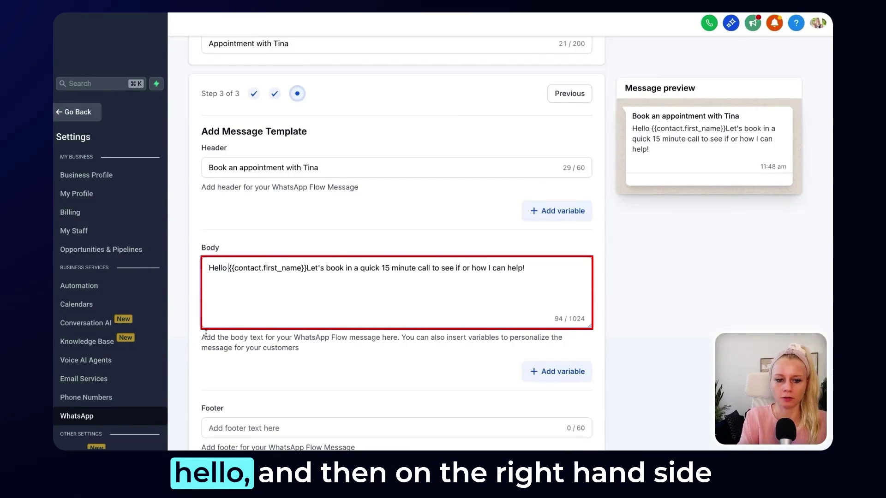
key(Return)
key(Return)
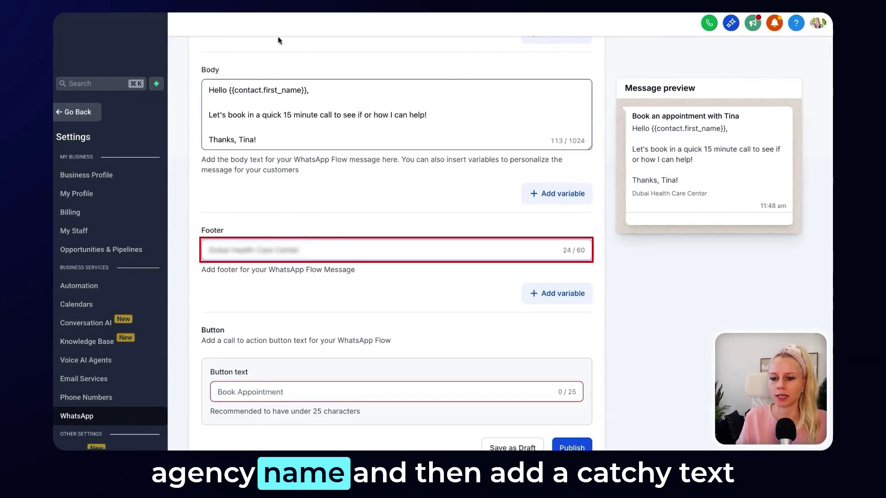
Set the flow's call-to-action button text to "Book Instantly" and publish the flow
scroll(332, 355, down, 1)
click(334, 354)
text(Book Instantly)
click(572, 419)
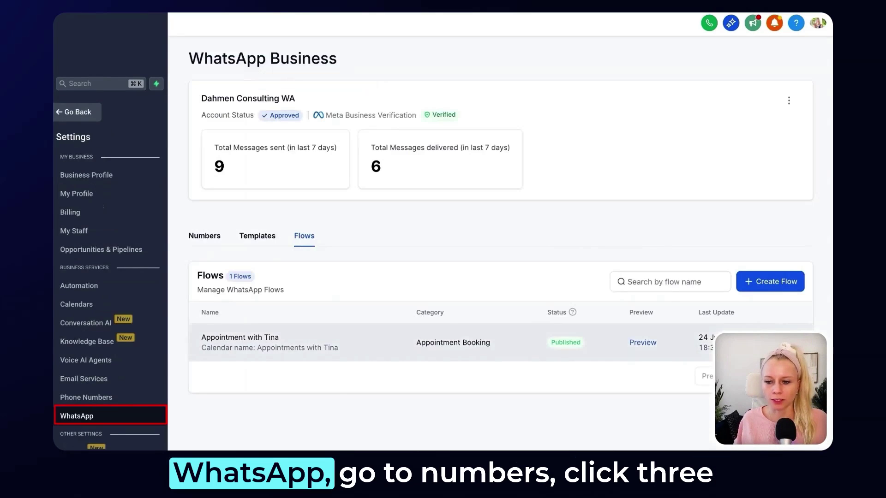
Open the sharing options for the default WhatsApp number
click(204, 236)
click(793, 348)
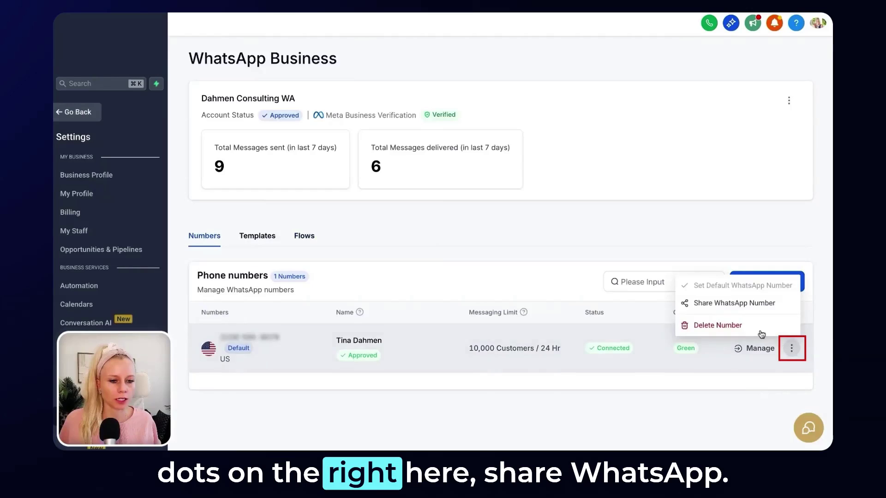
click(731, 304)
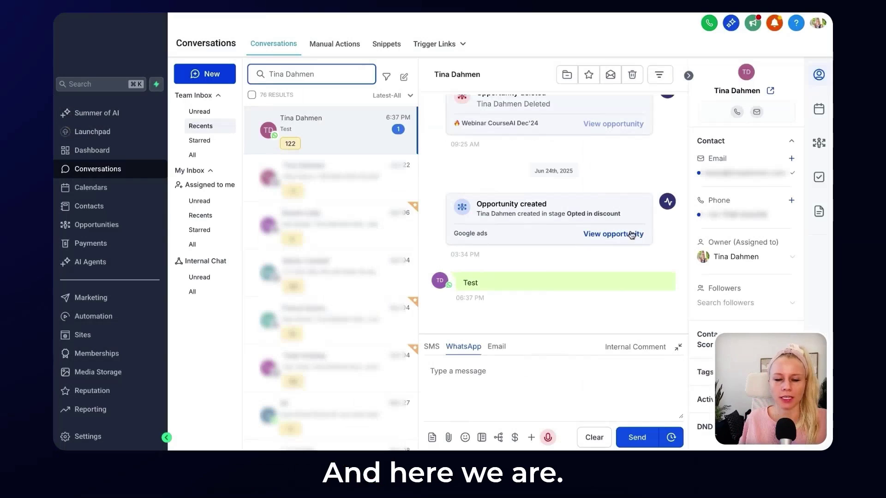
Send the appointment booking flow to the contact in the open WhatsApp conversation
click(479, 285)
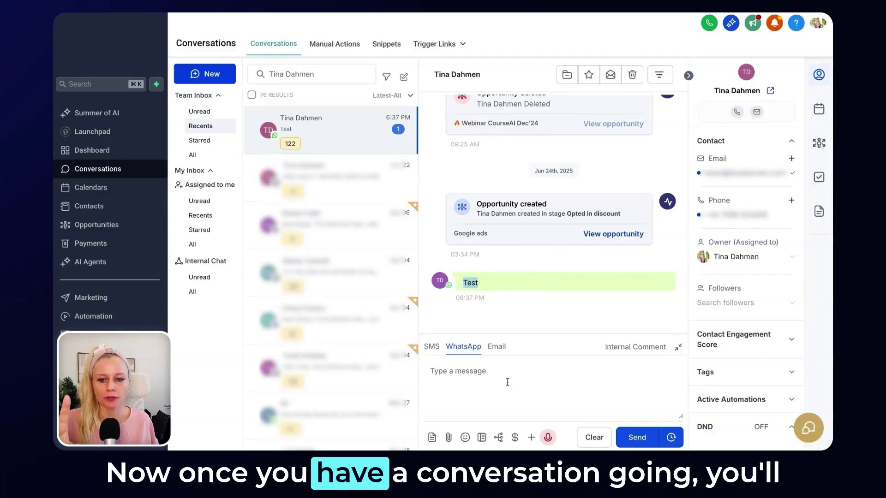
click(499, 437)
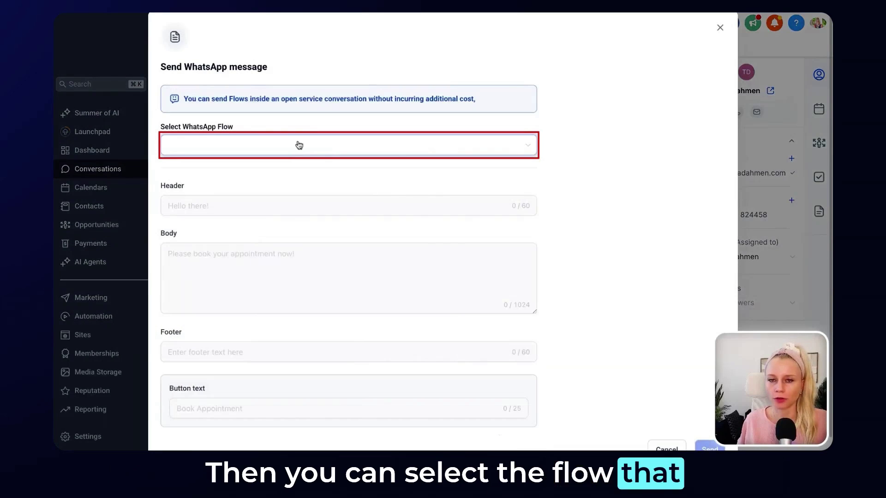
click(299, 145)
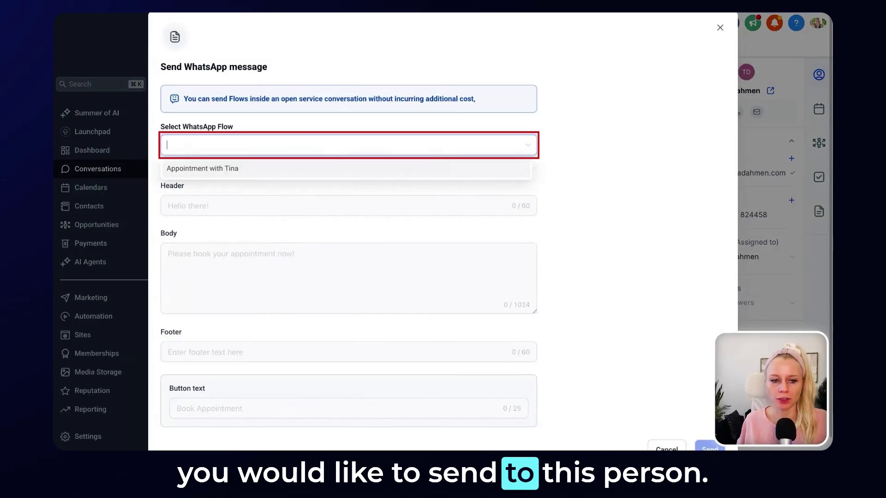
click(242, 171)
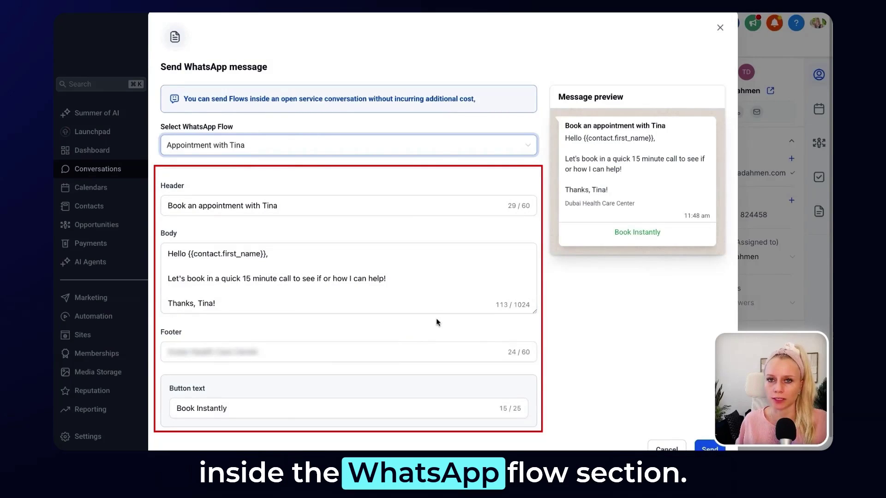
scroll(600, 392, down, 1)
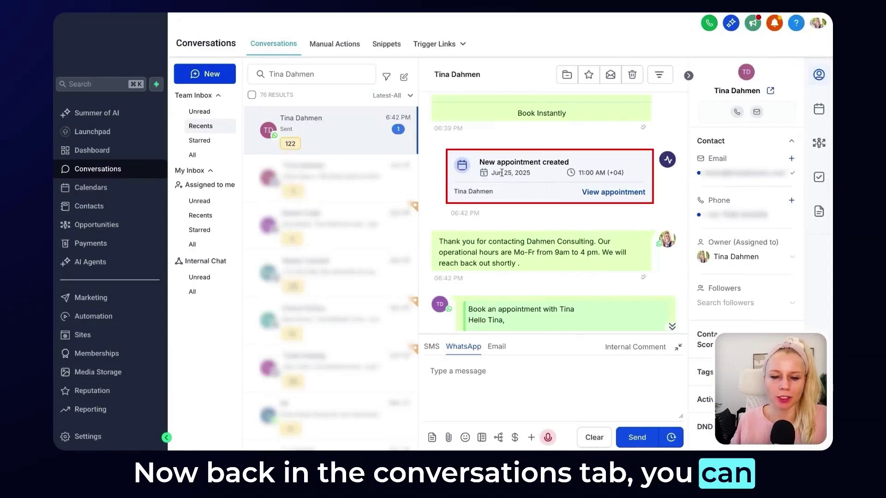
Open the newly created appointment from the conversation and check its details and source
click(615, 192)
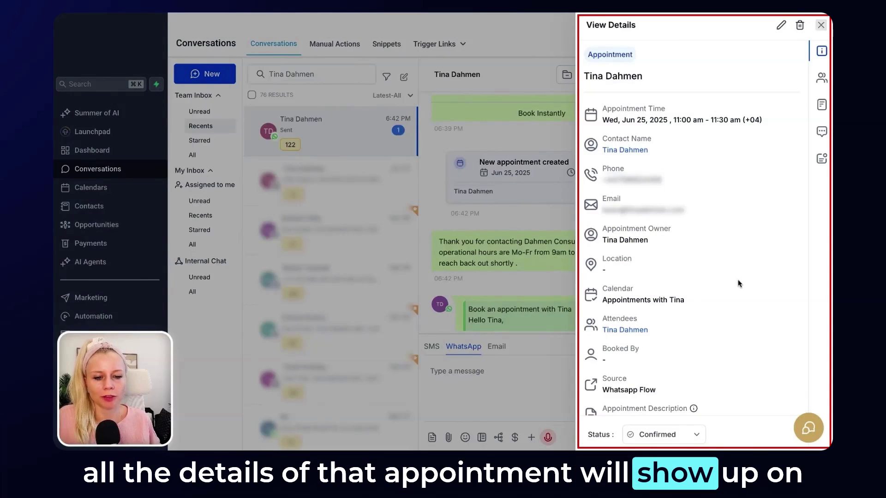
double_click(607, 380)
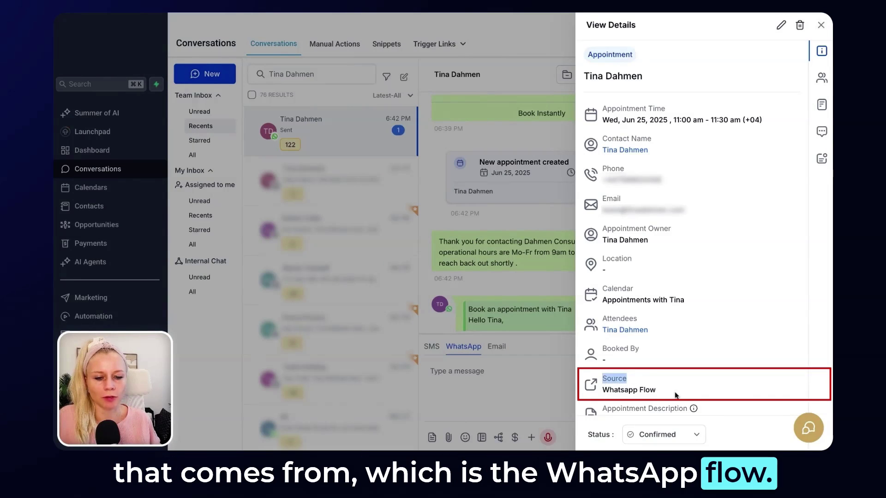
scroll(692, 406, down, 1)
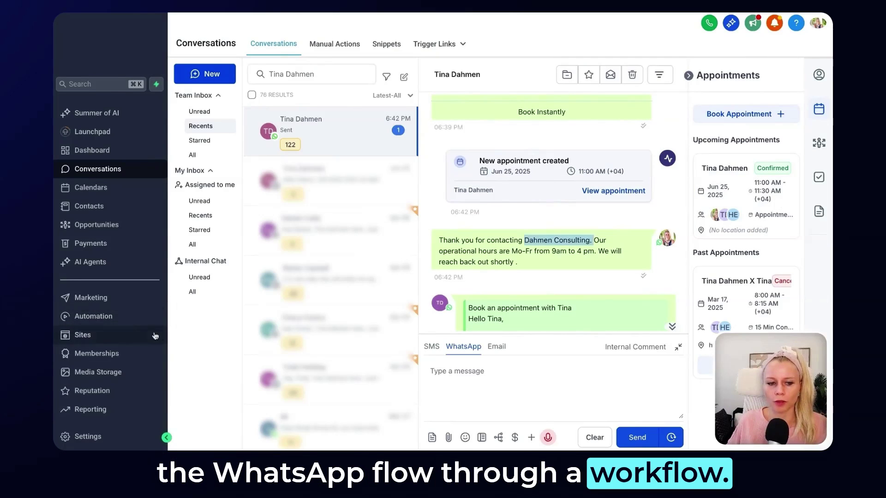
Create an automation workflow from scratch named "How to send WhatsApp Flow from Workflow"
click(94, 316)
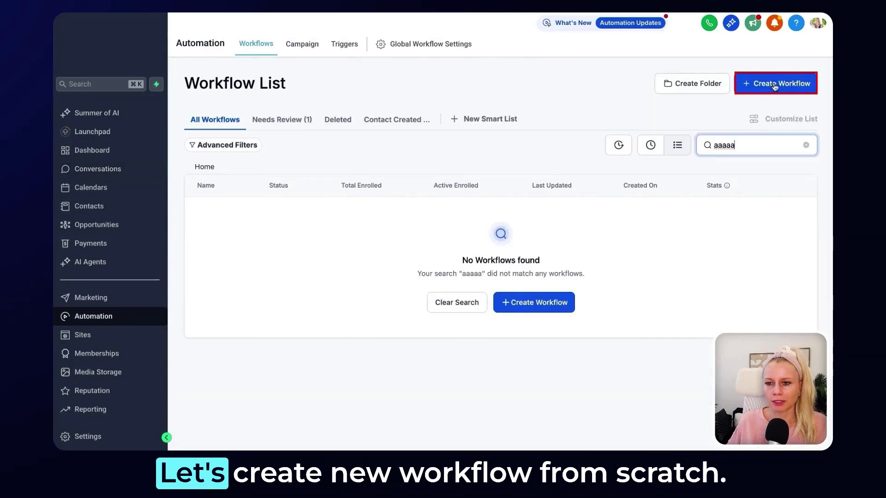
click(799, 85)
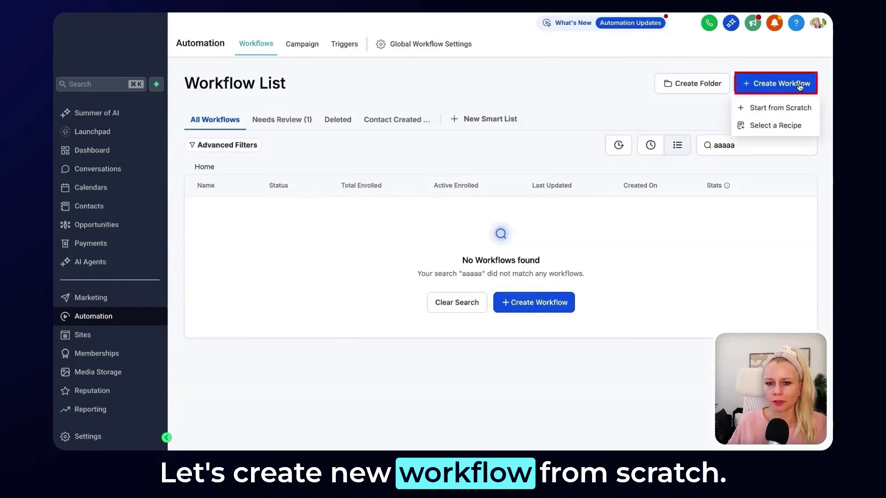
click(777, 109)
Add a Customer Replied trigger to the workflow, filtered to the WhatsApp reply channel
click(613, 136)
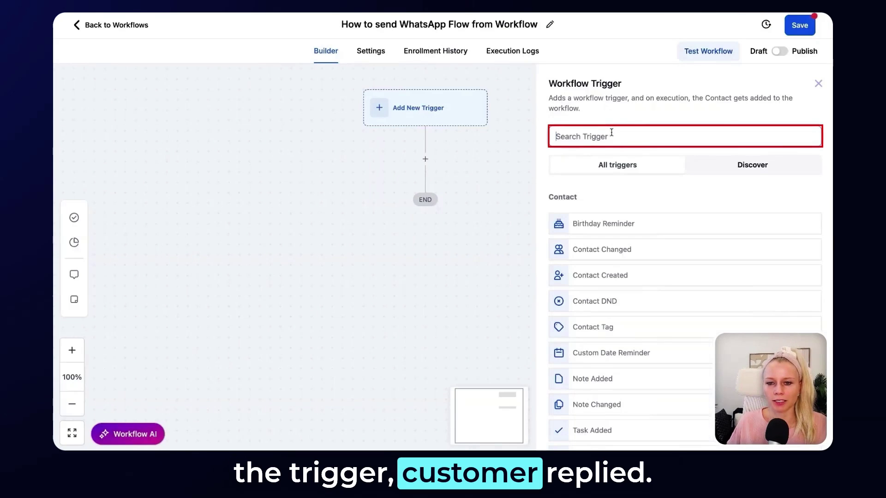
text(customer)
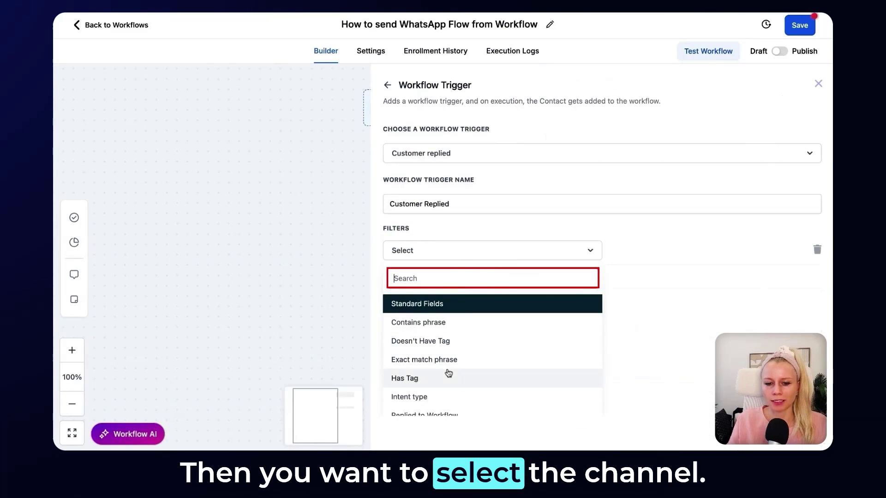
scroll(448, 365, down, 2)
click(450, 376)
click(651, 250)
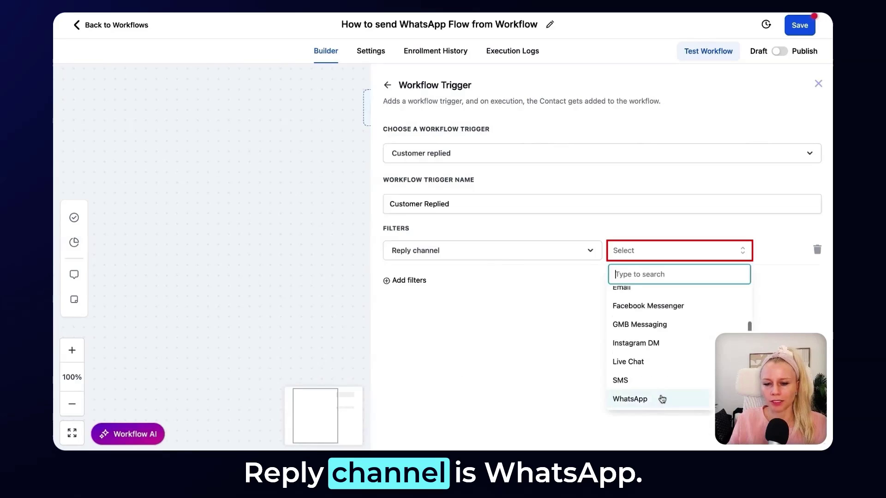
click(663, 399)
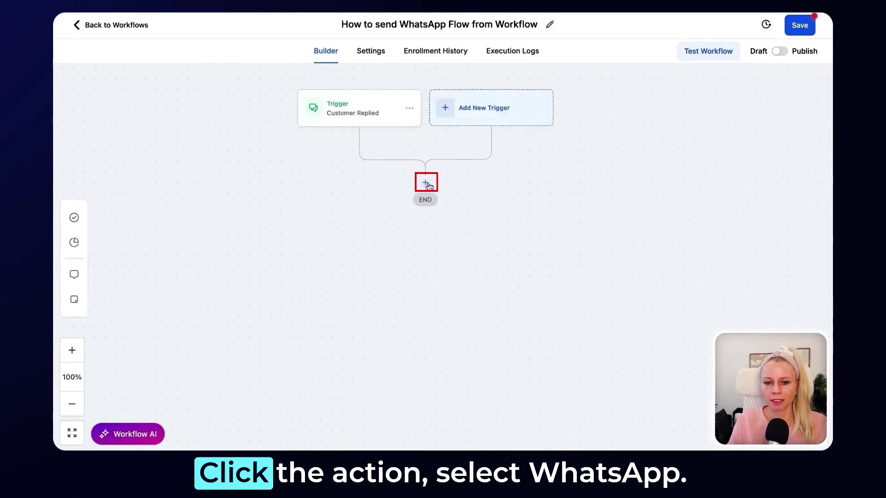
Add a WhatsApp: Send Flows action after the Customer Replied trigger, using the appointment flow, and save the action
click(425, 183)
text(what)
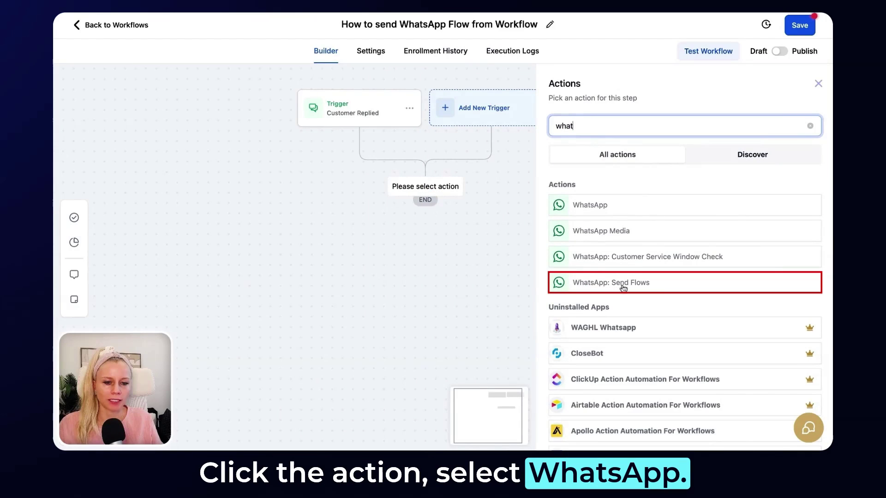
click(622, 283)
click(623, 216)
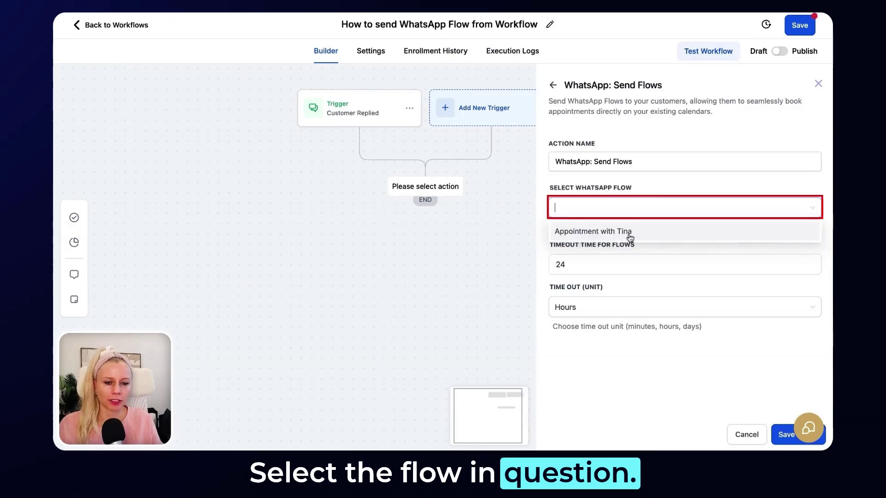
click(630, 232)
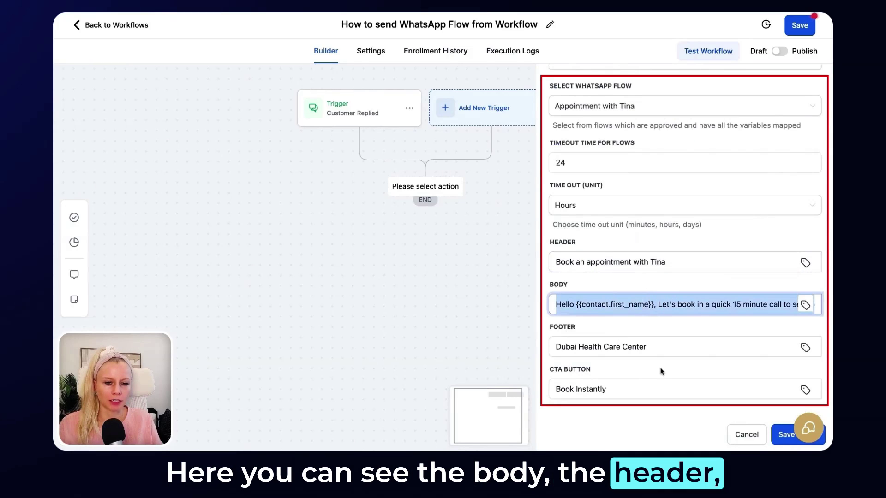
click(786, 434)
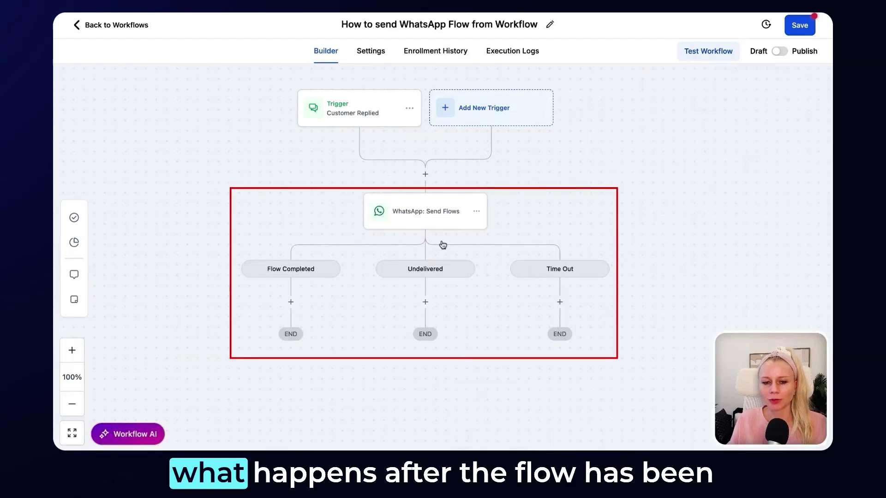
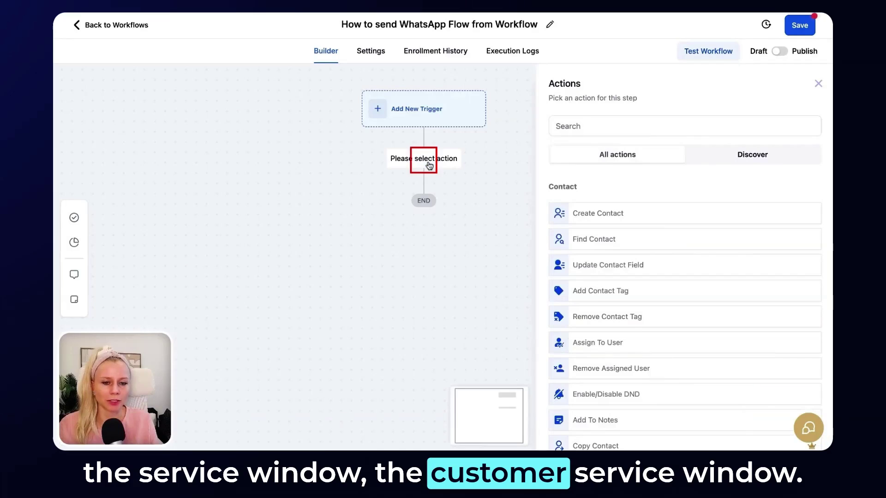
Add a WhatsApp: Customer Service Window Check action with the default conversation phone number and save it
click(612, 124)
text(service)
click(650, 208)
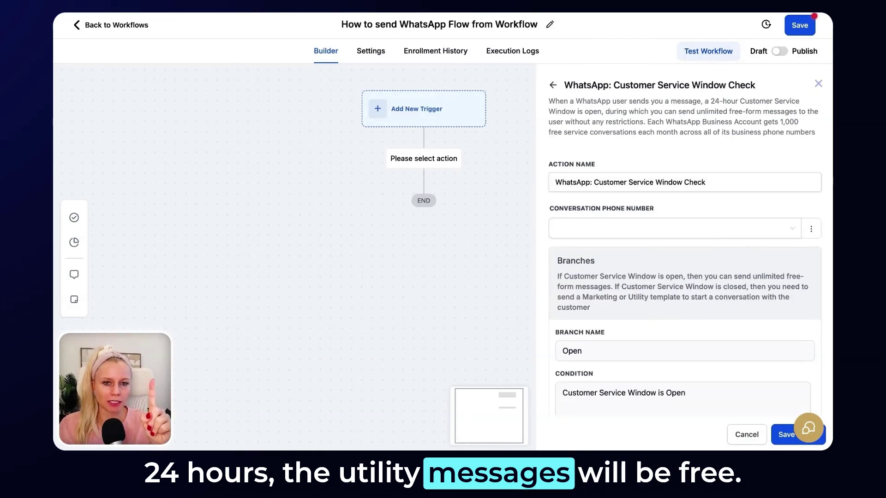
click(638, 229)
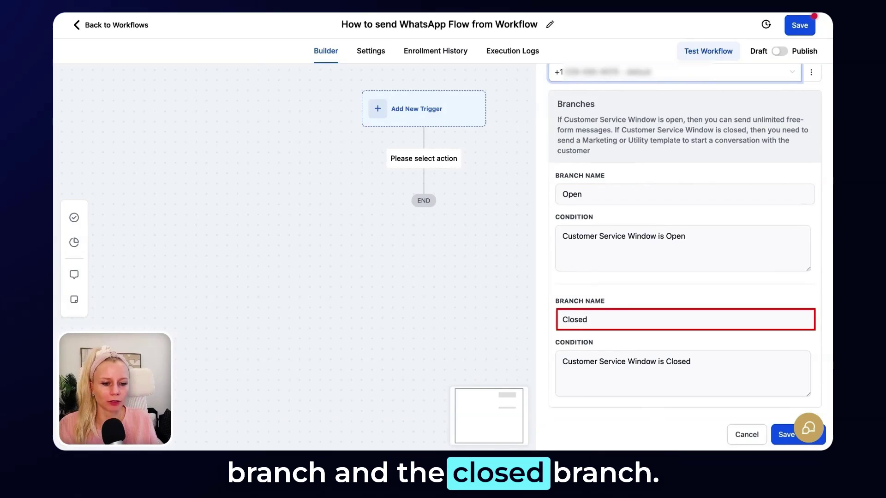
click(781, 436)
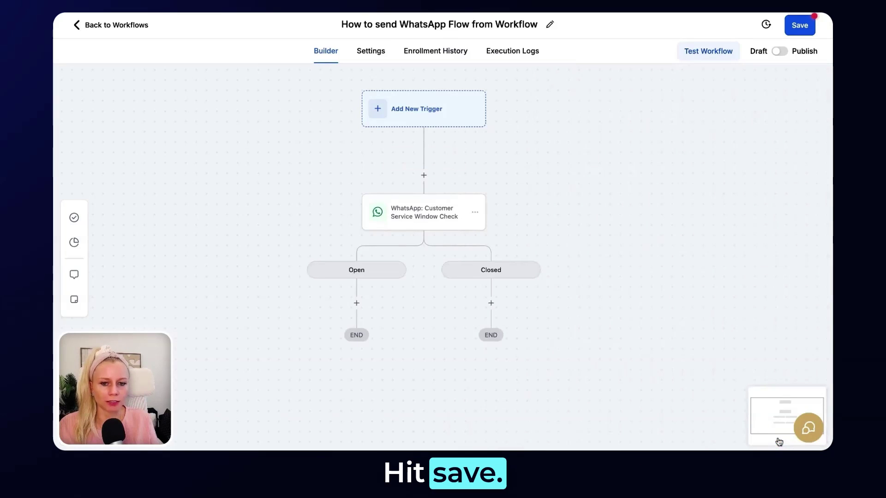
Add a WhatsApp: Send Flows action under the Open branch, using the appointment flow, and save it
click(356, 302)
text(flow)
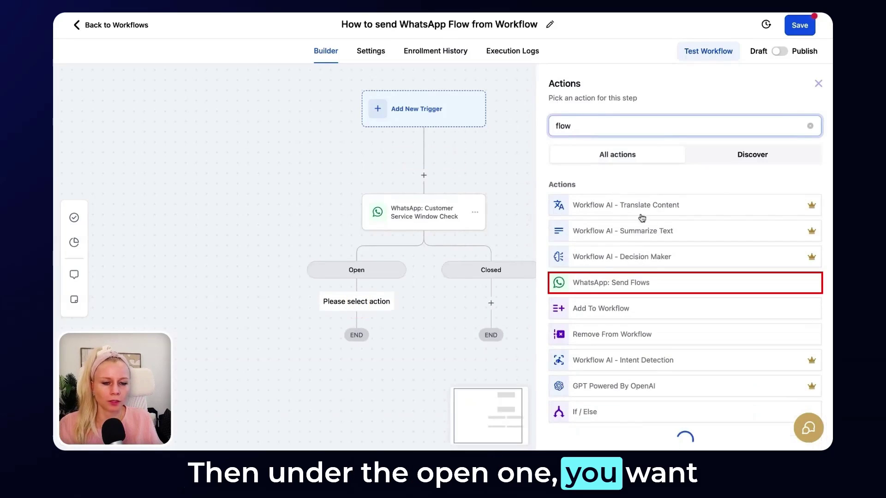
click(610, 284)
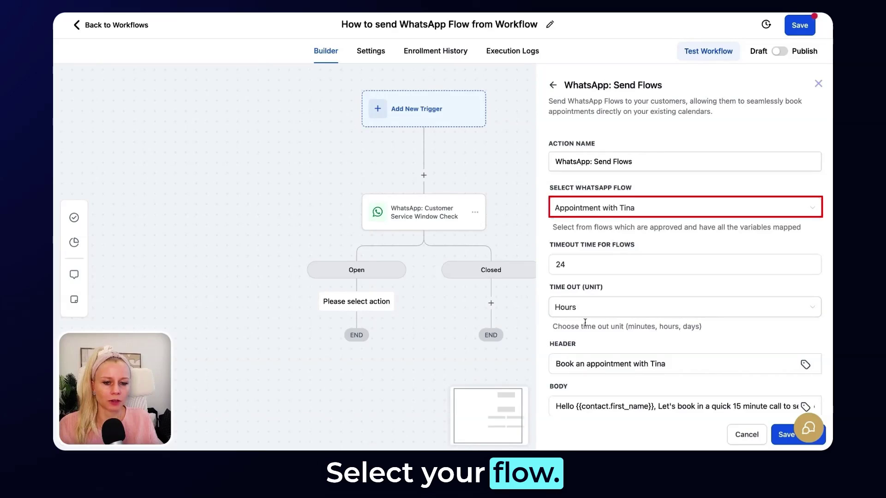
scroll(623, 341, down, 3)
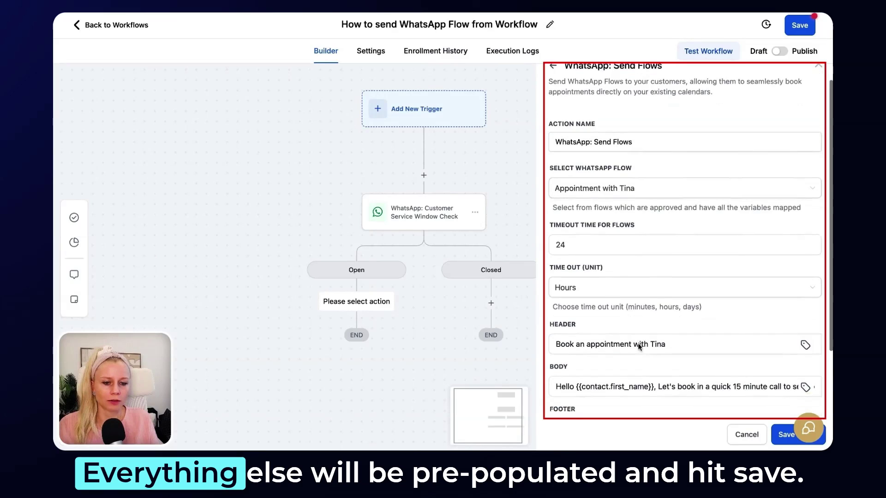
click(780, 434)
Add a Customer Replied trigger above the service window check, with the reply channel filter set to WhatsApp
drag(489, 314, 495, 189)
scroll(672, 197, up, 1)
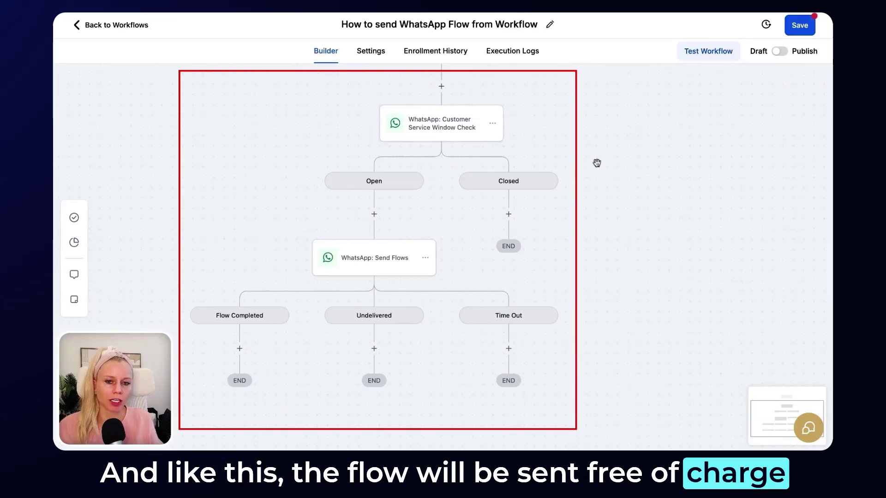
scroll(597, 163, up, 1)
scroll(469, 122, up, 3)
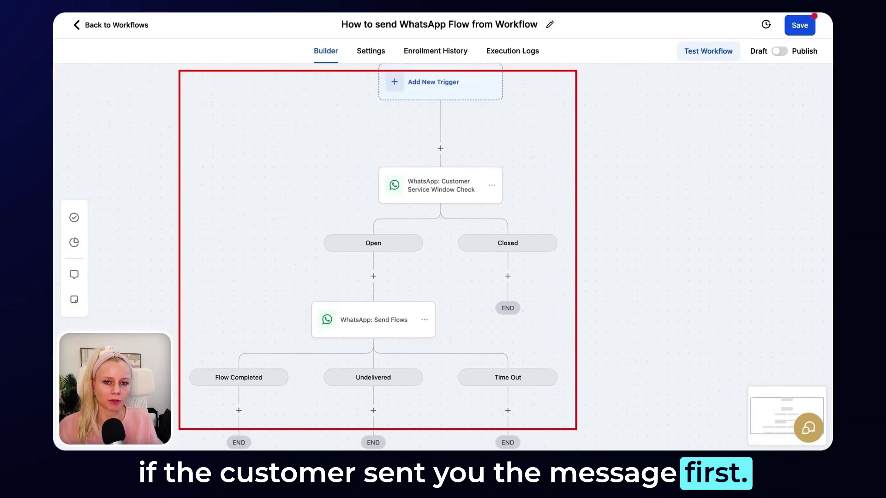
click(439, 107)
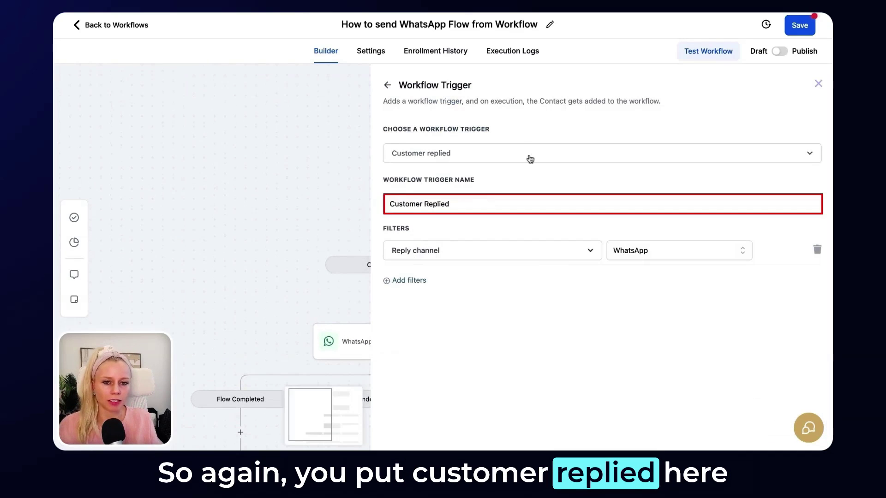